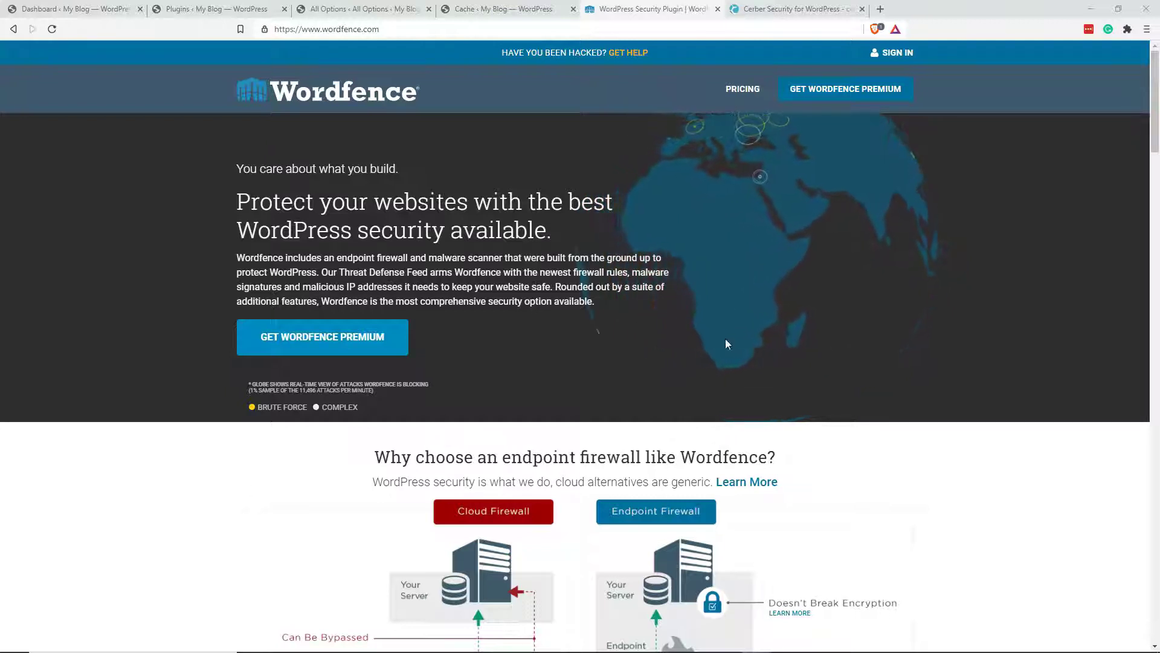
Switch to the Cerber Security & Anti-Spam website tab
left_click(773, 10)
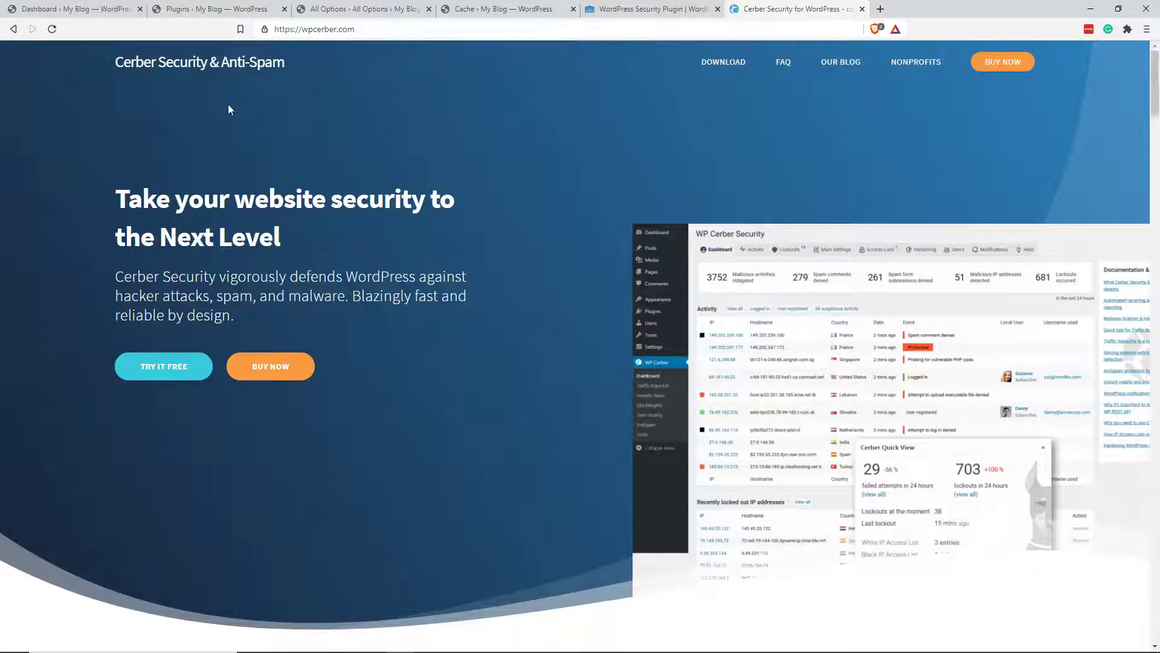
Switch to the WordPress plugins list, then bring up the Valentine's Day Special Mug page window
left_click(179, 11)
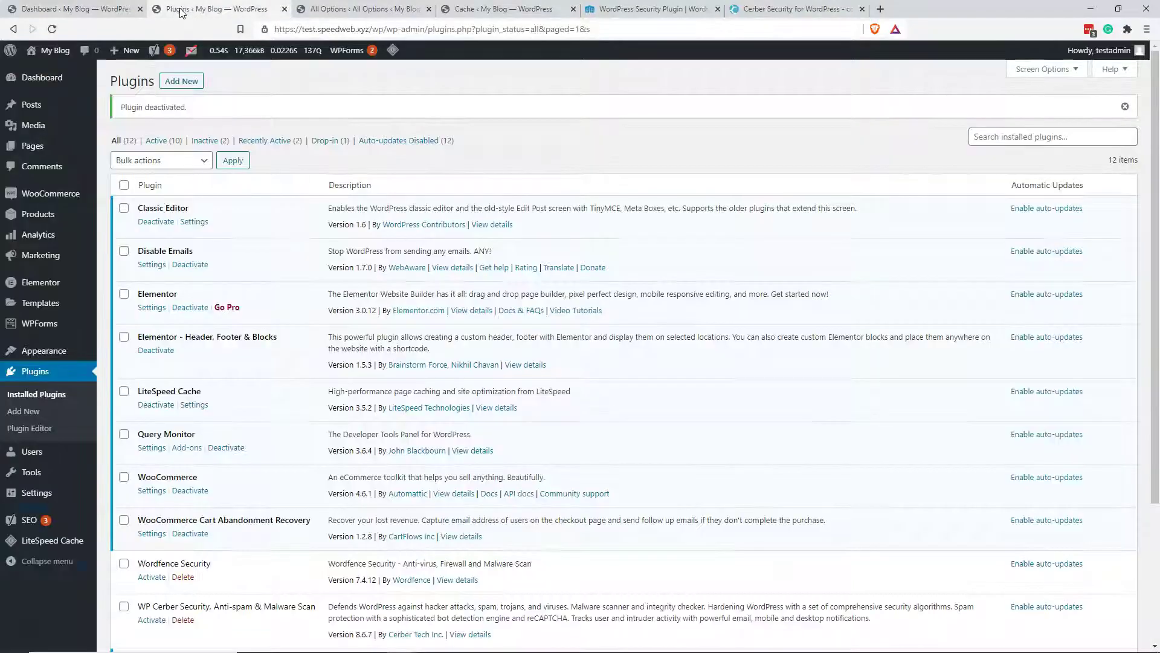
scroll(283, 193, "down", 2)
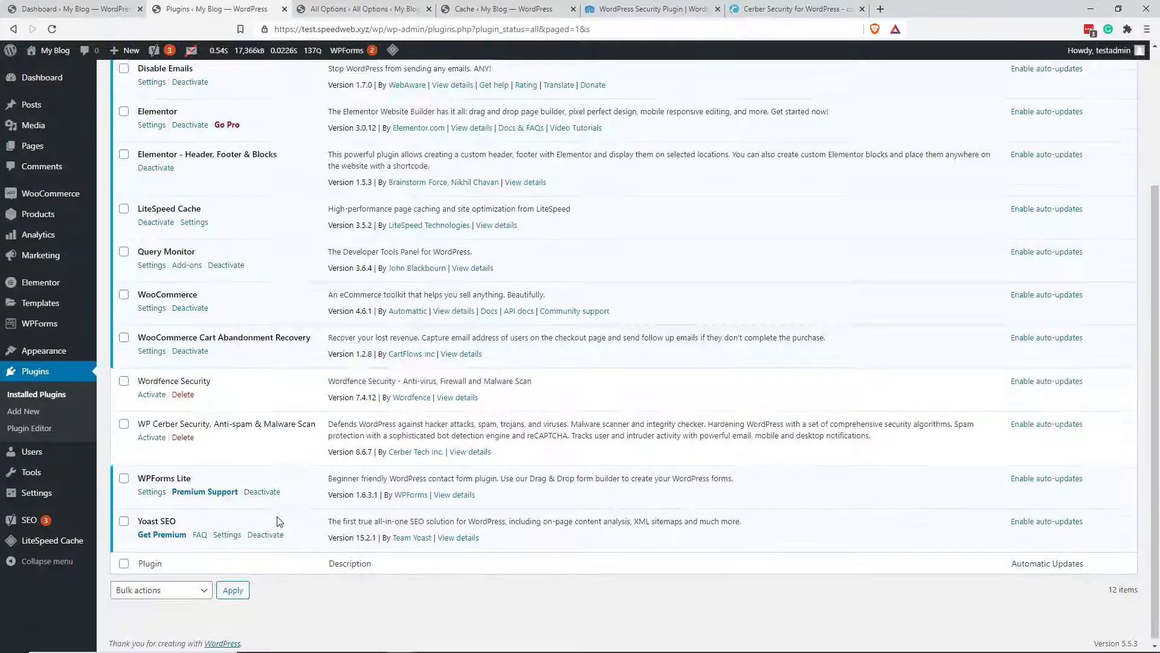
scroll(278, 521, "up", 1)
scroll(250, 391, "up", 3)
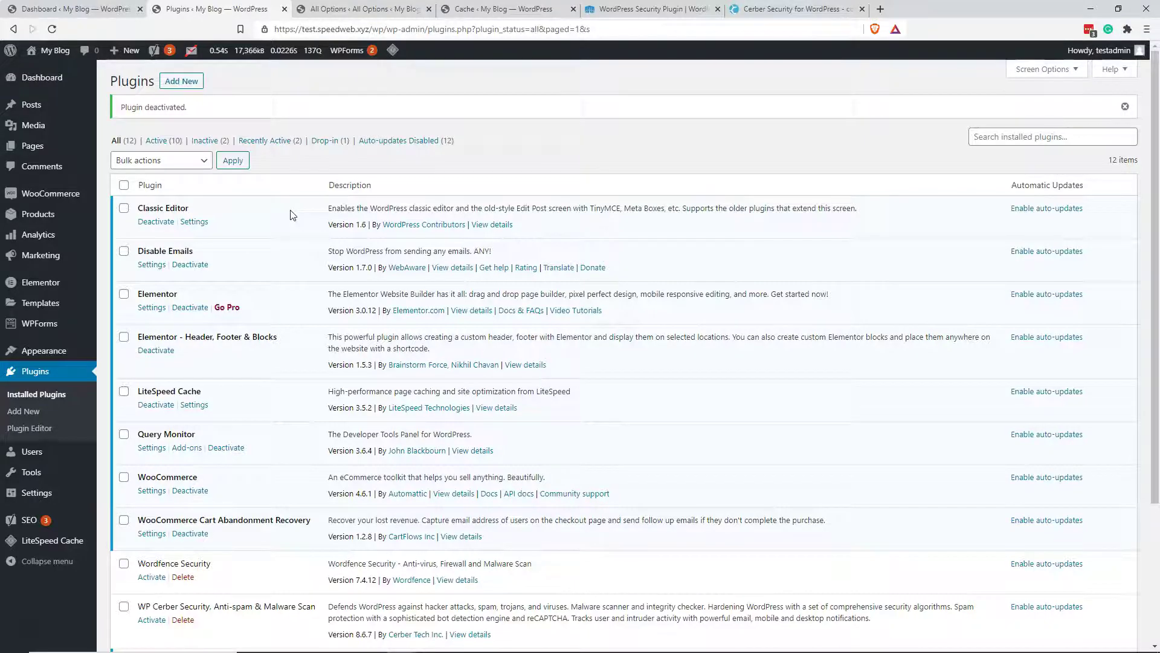
key("ctrl+Tab")
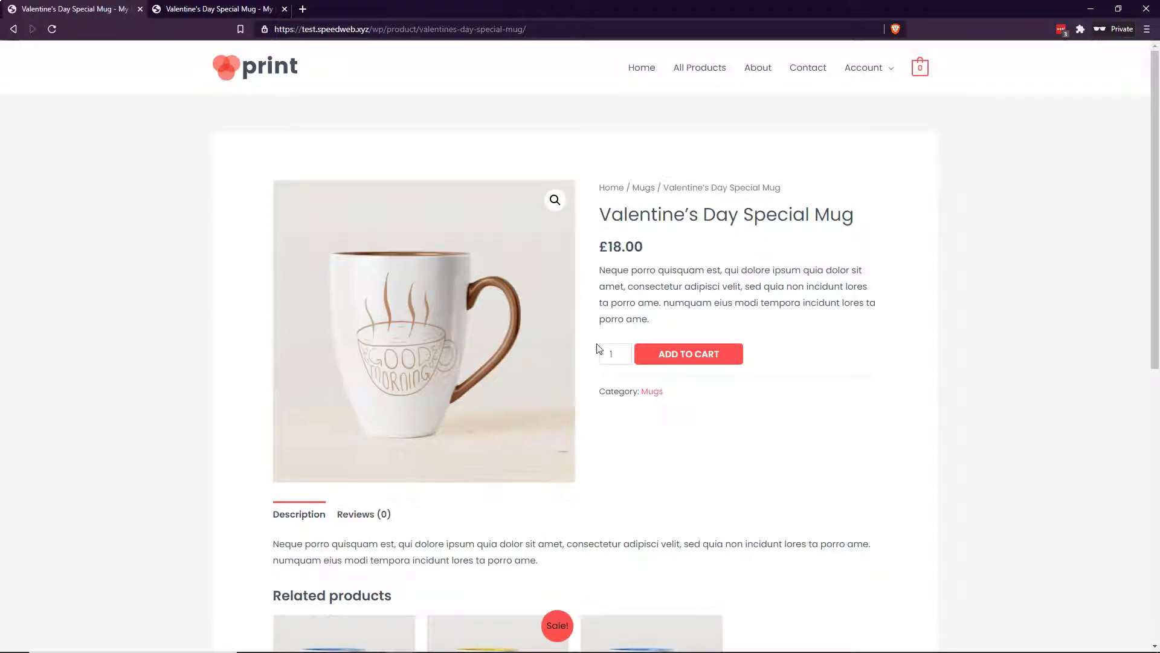
Open DevTools and reload the mug page five times, reaching about 712 ms document time
key("ctrl+shift+i")
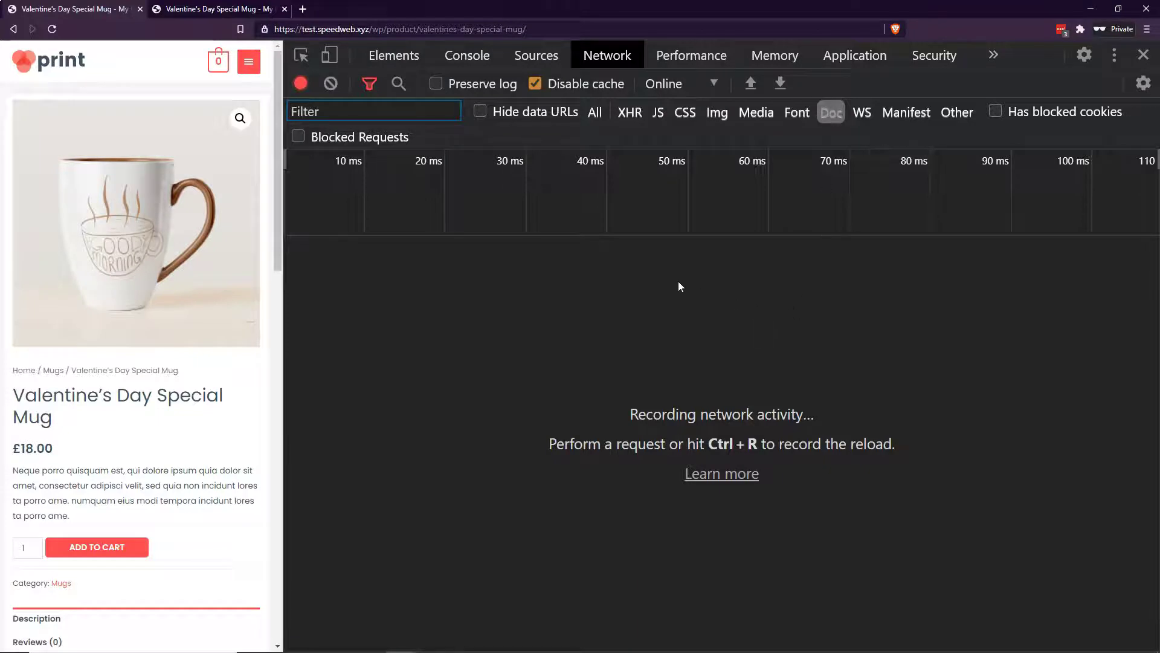
key("ctrl+r")
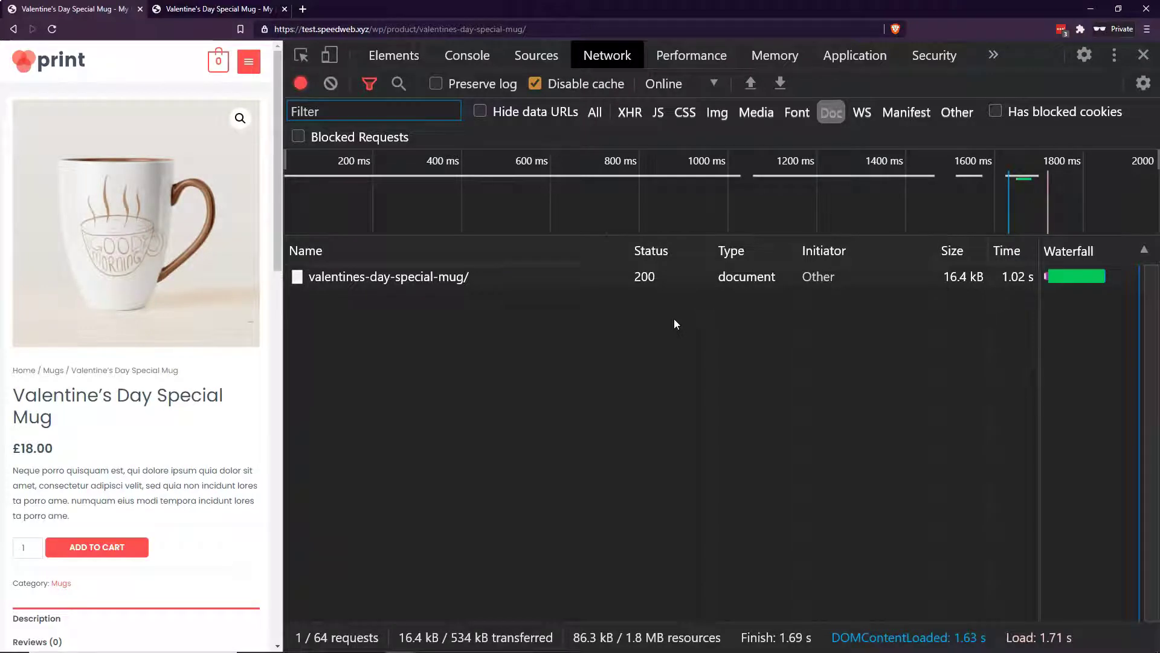
key("ctrl+r")
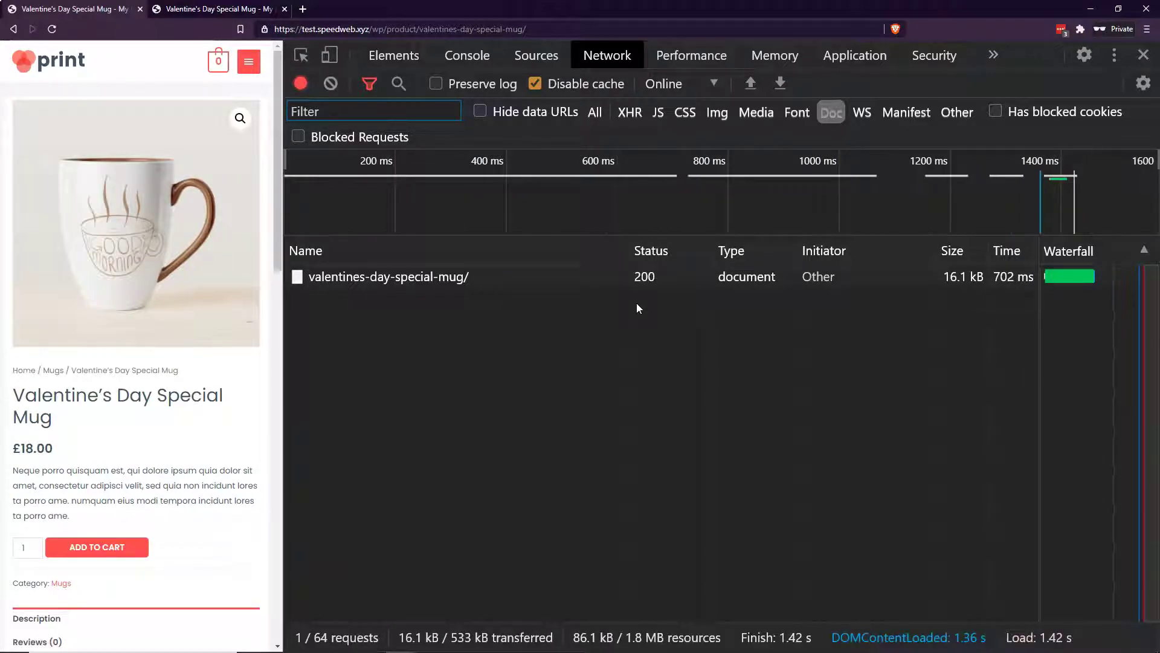
key("ctrl+r")
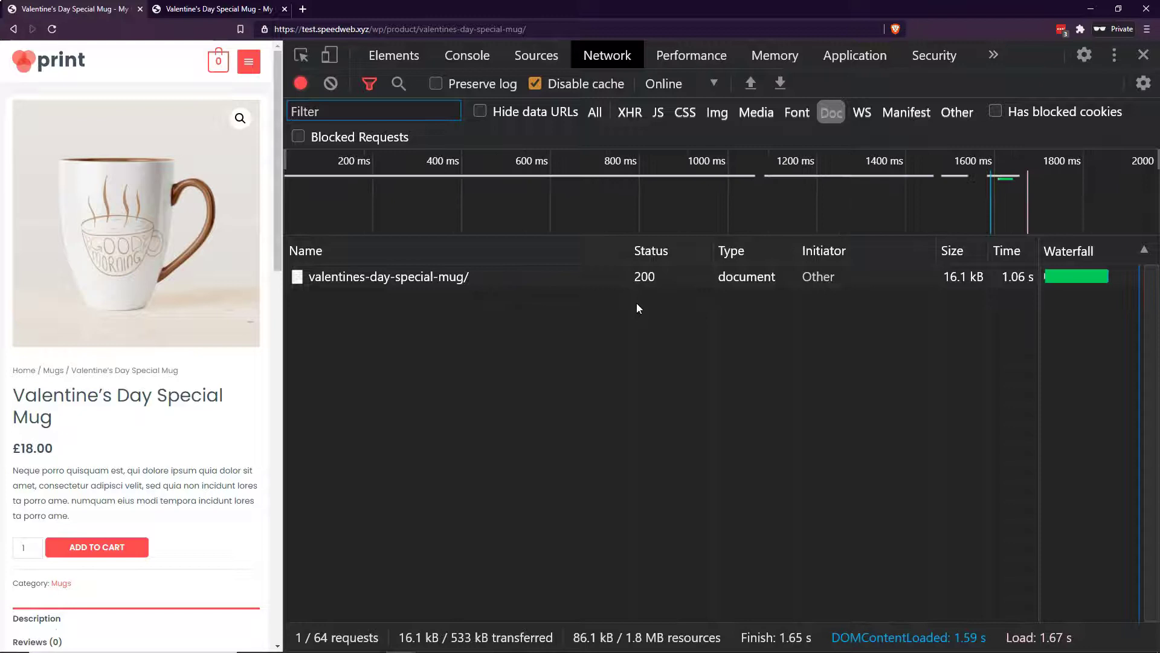
key("ctrl+r")
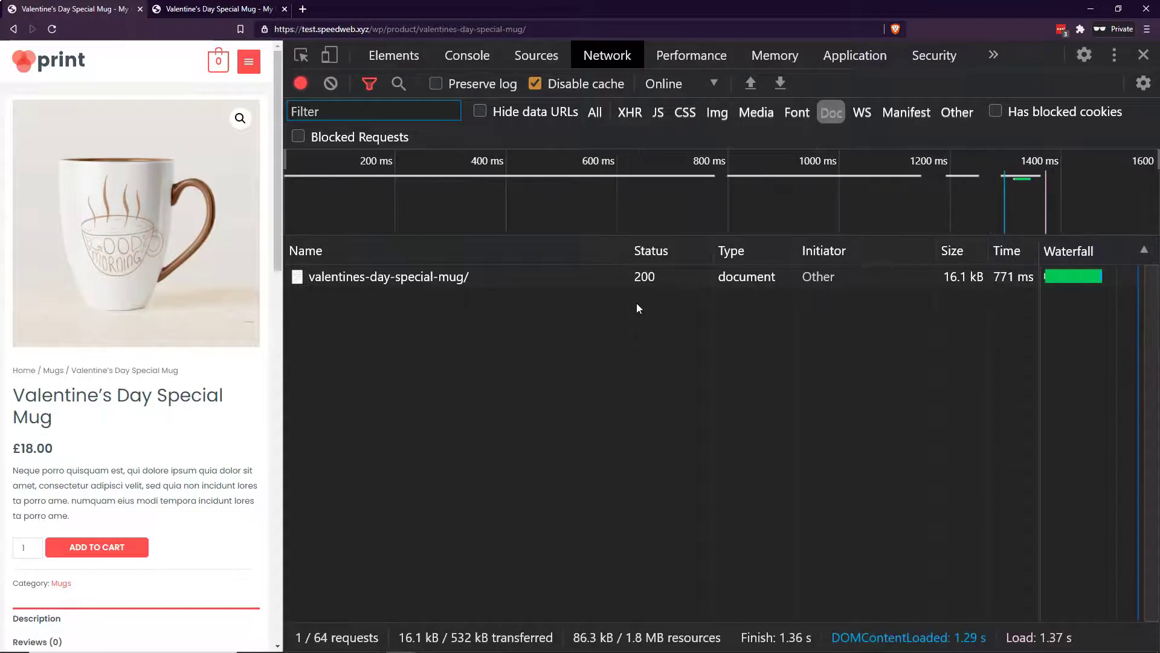
key("ctrl+r")
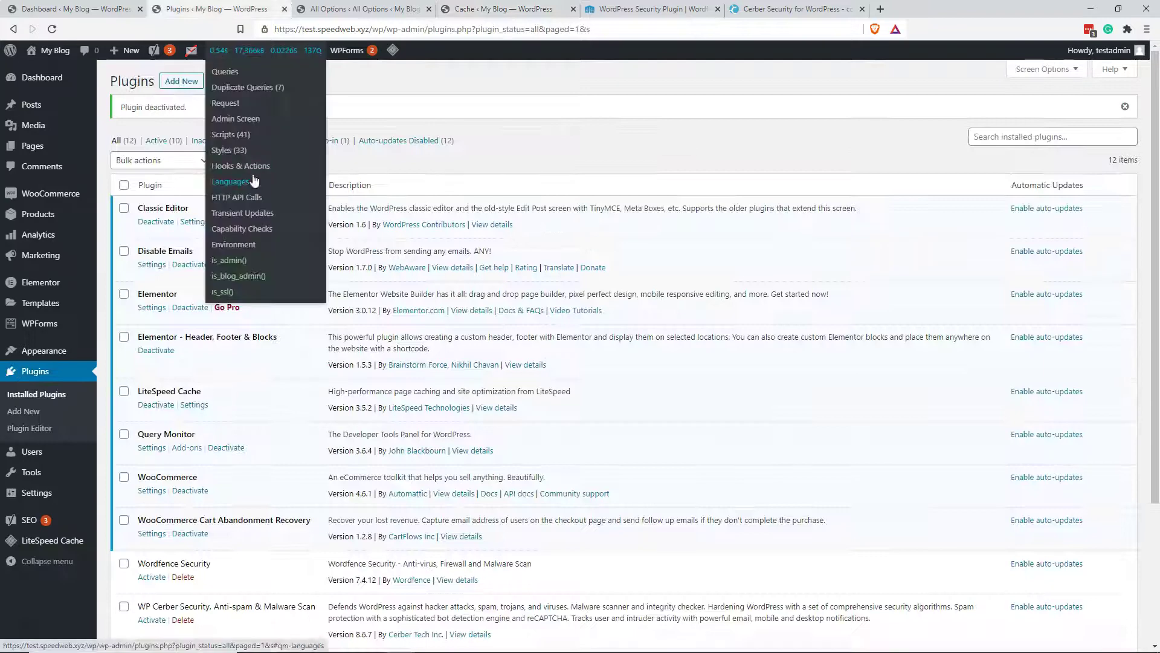
scroll(273, 318, "down", 3)
Activate Wordfence Security and reload the mug page eight times, logging 814, 827, 781 ms and 1.16 s
left_click(150, 391)
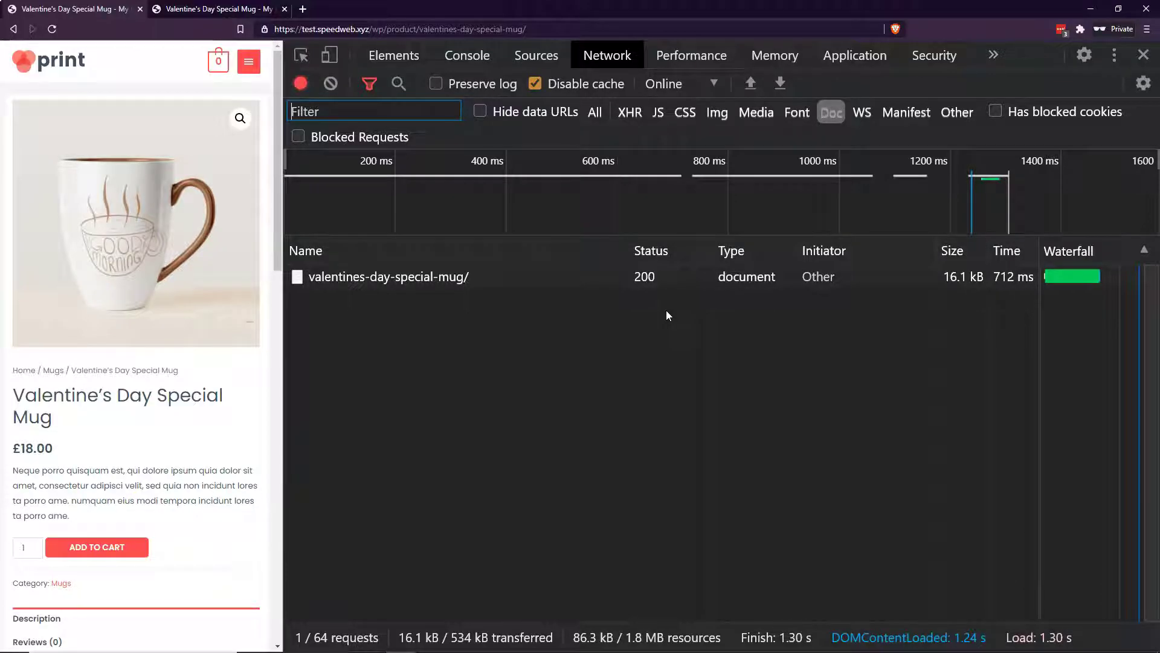
key("F5")
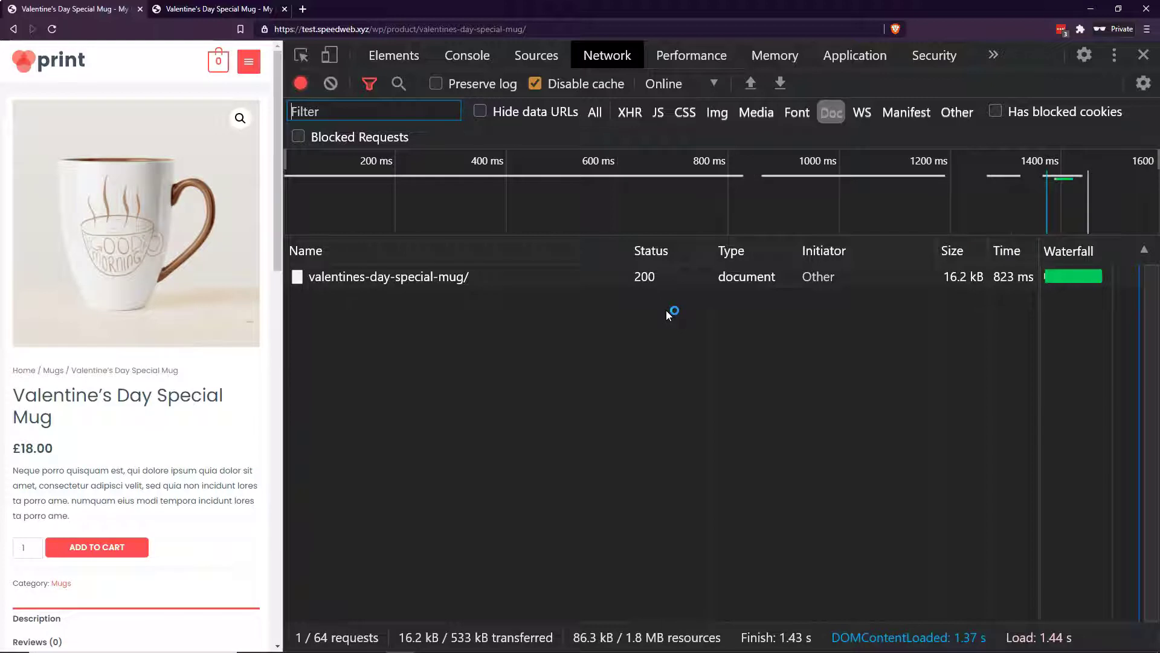
key("F5")
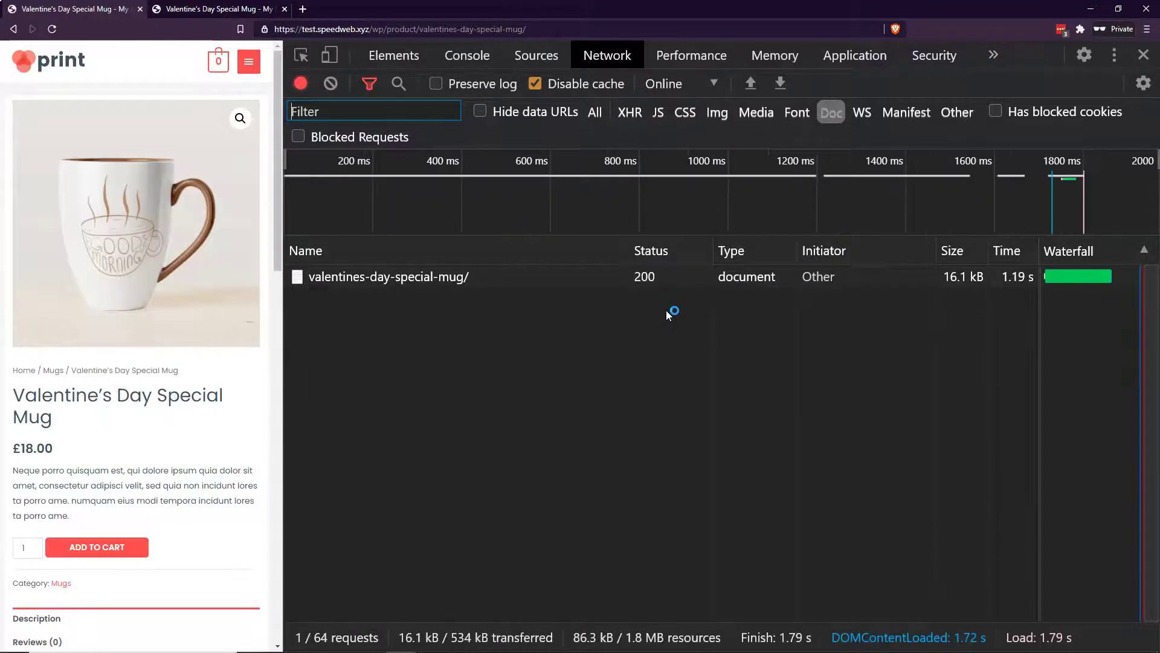
key("F5")
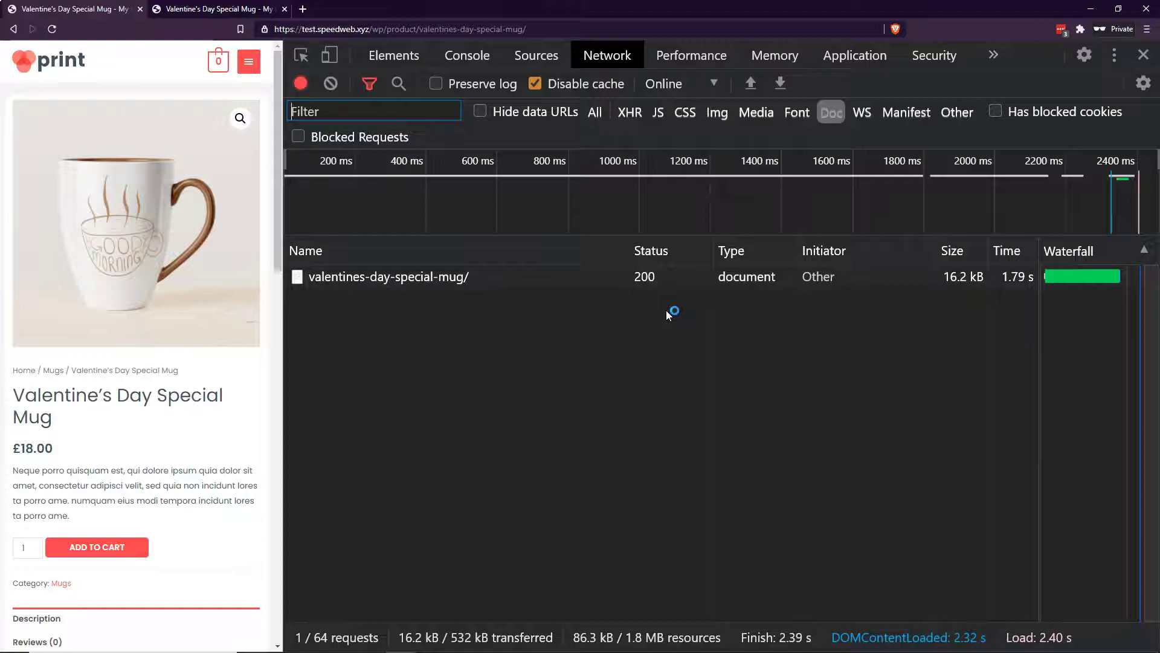
key("F5")
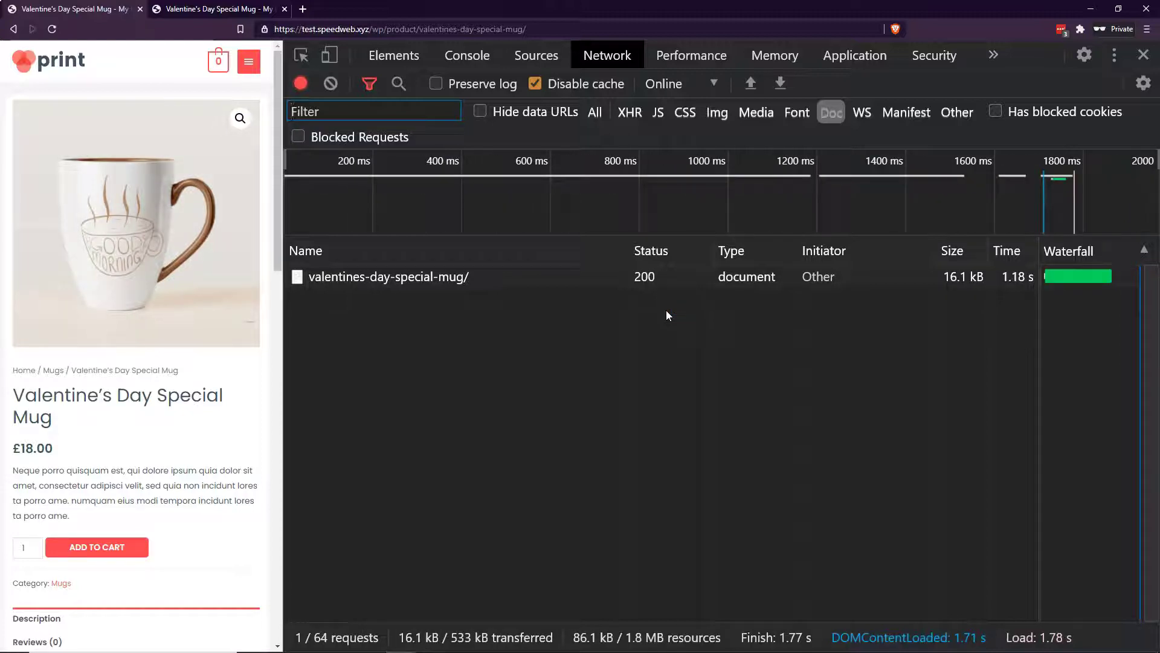
key("F5")
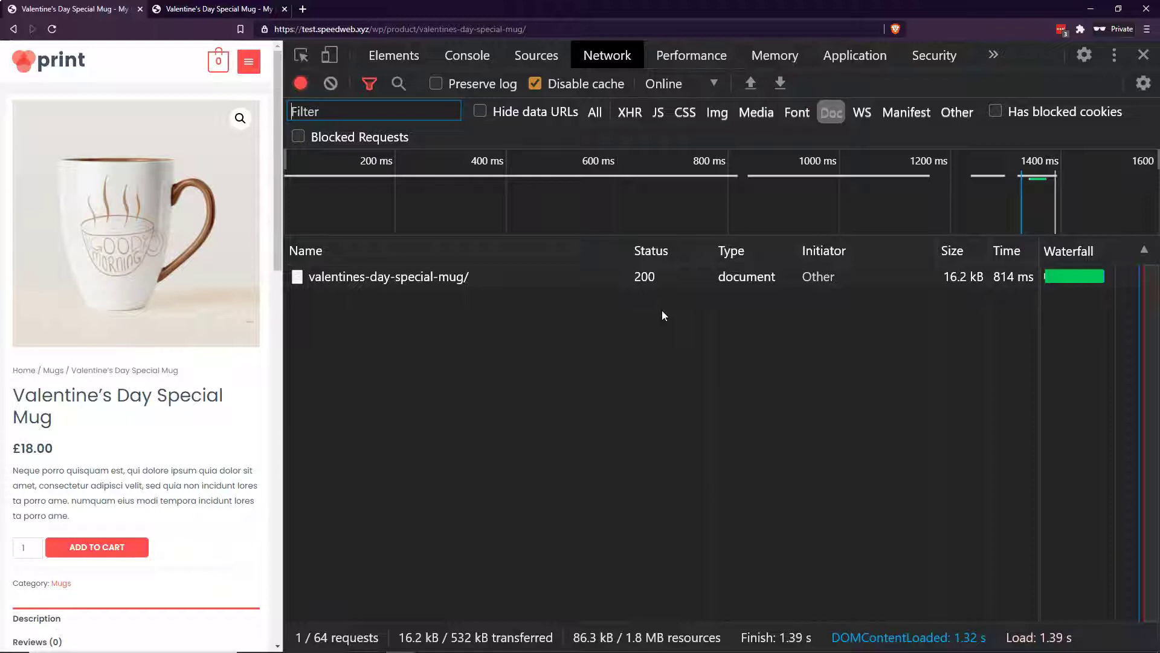
key("F5")
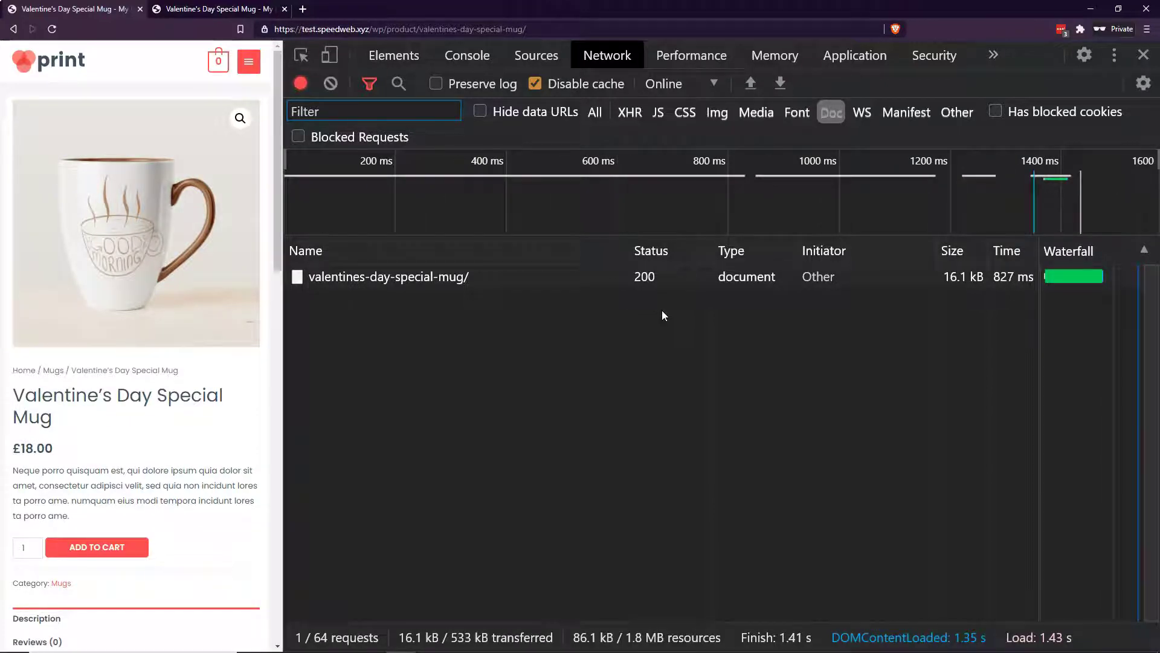
key("F5")
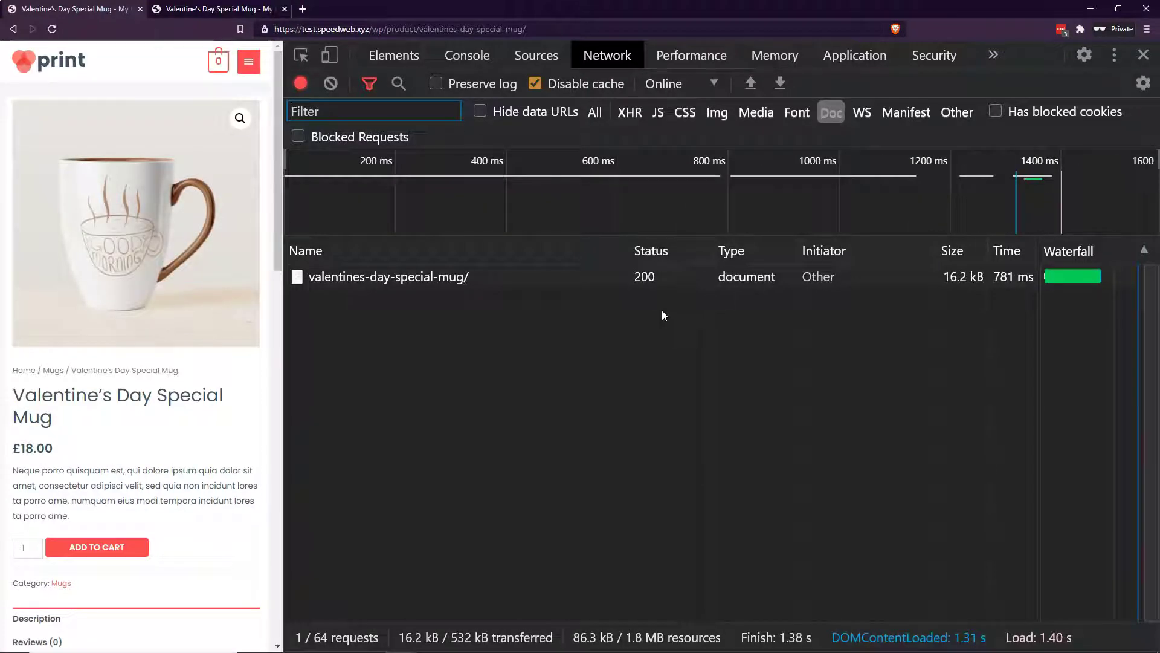
key("F5")
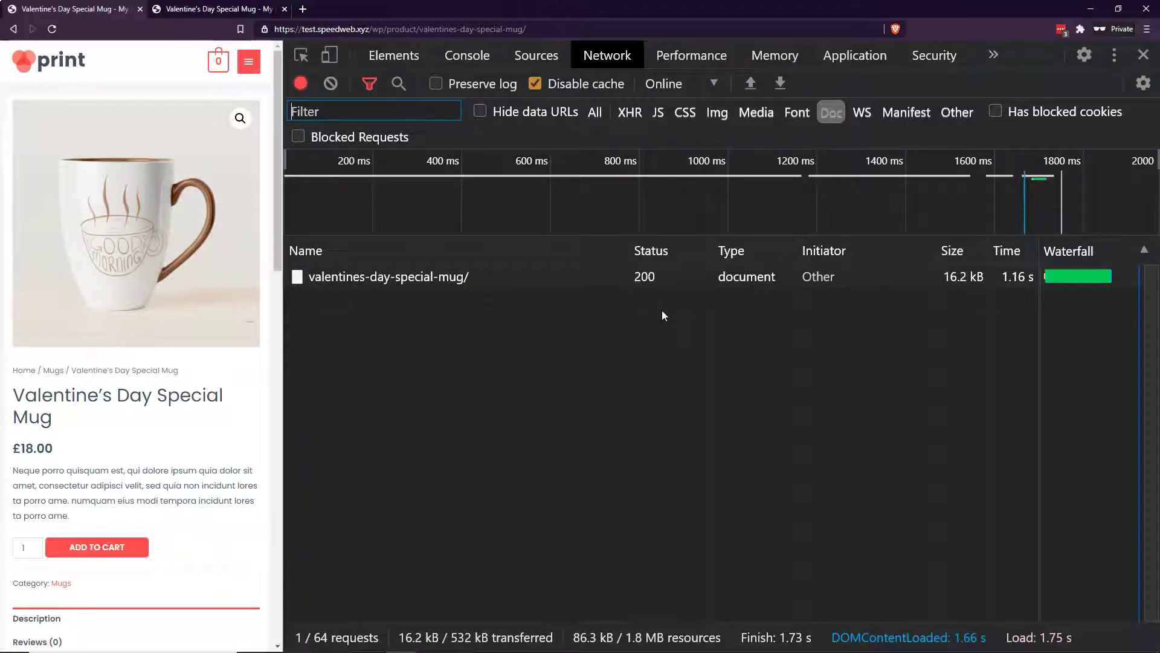
scroll(495, 341, "down", 2)
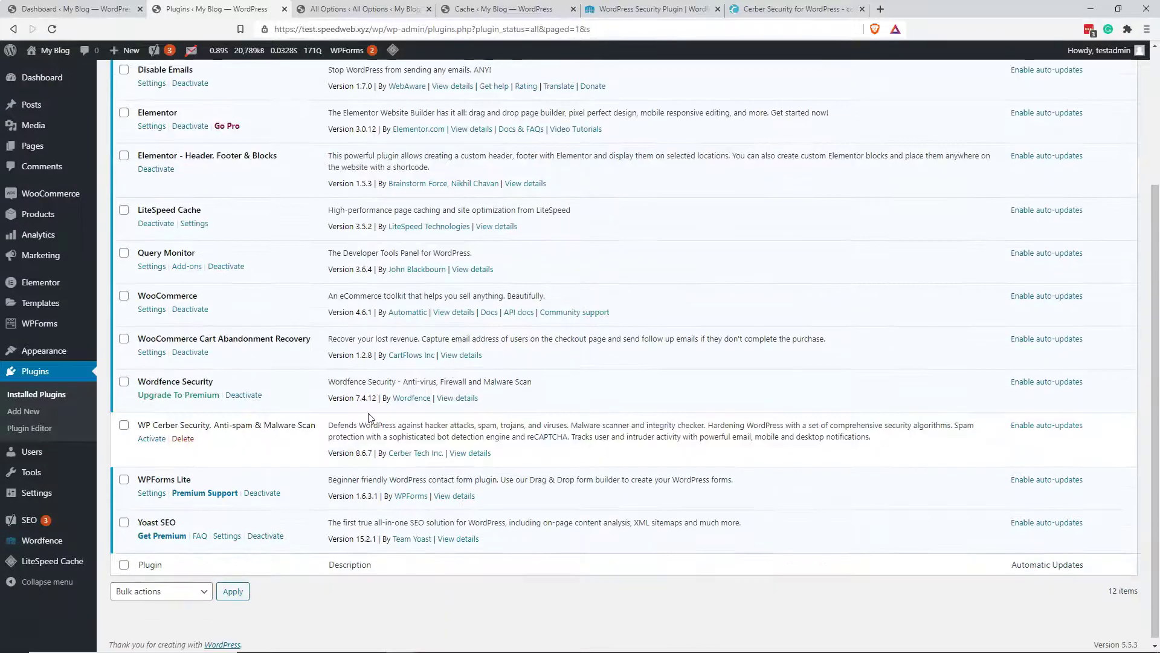
Deactivate Wordfence and reload the mug page nine times, logging 992, 815, 782, 800, 795, 768 ms
left_click(245, 396)
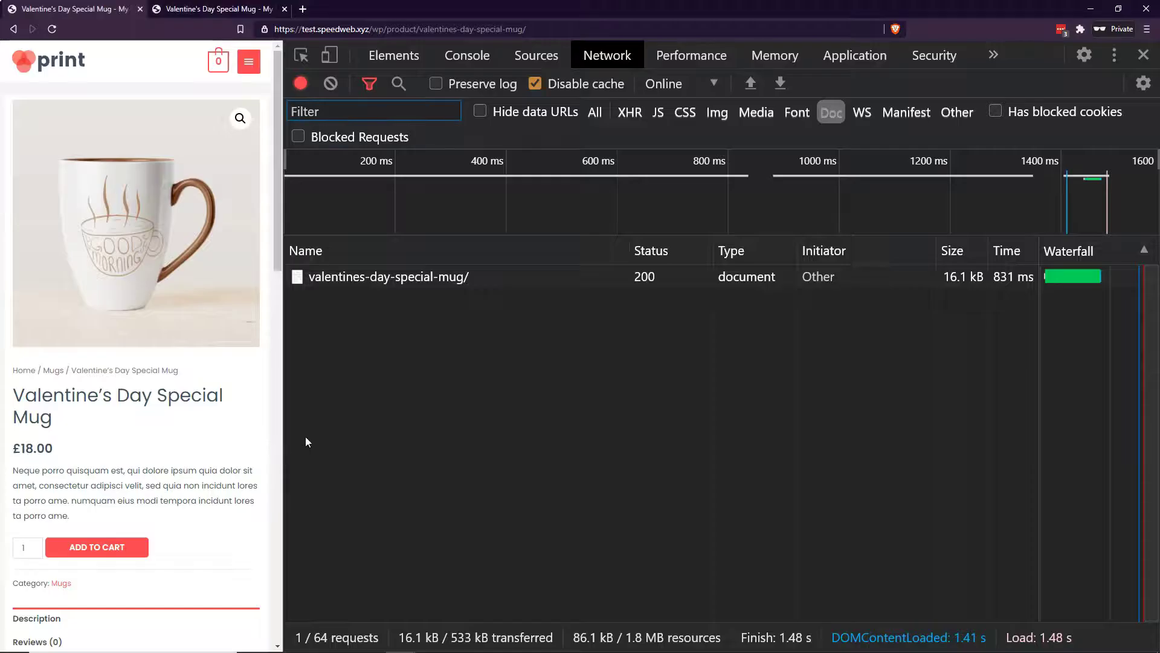
key("F5")
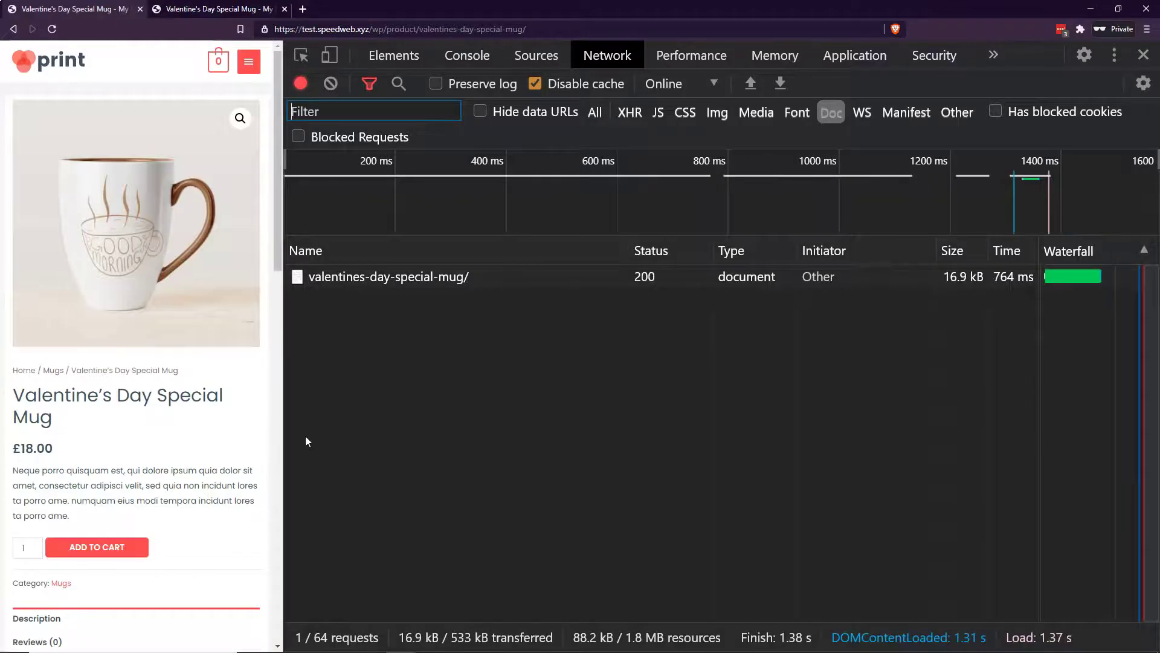
key("F5")
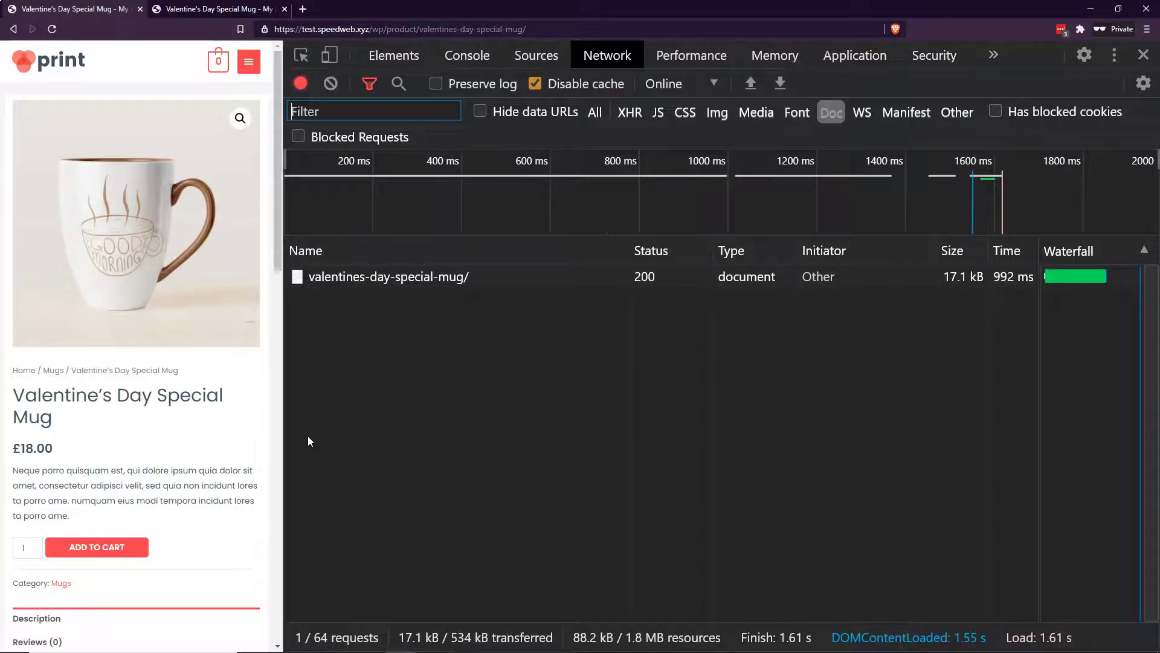
key("F5")
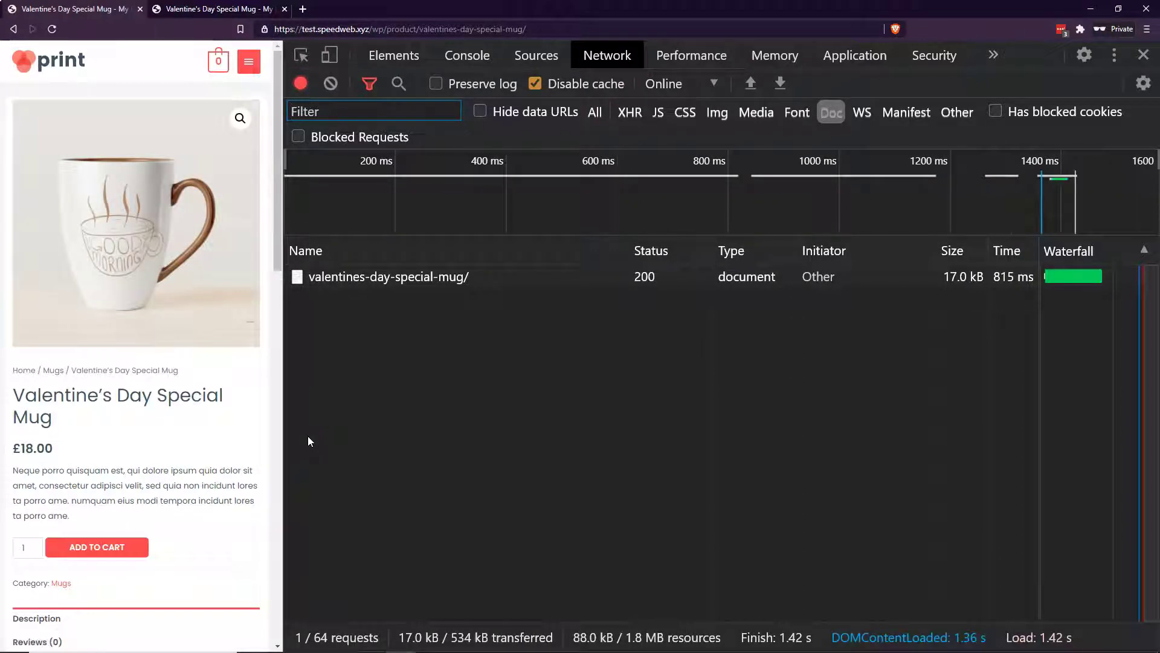
key("F5")
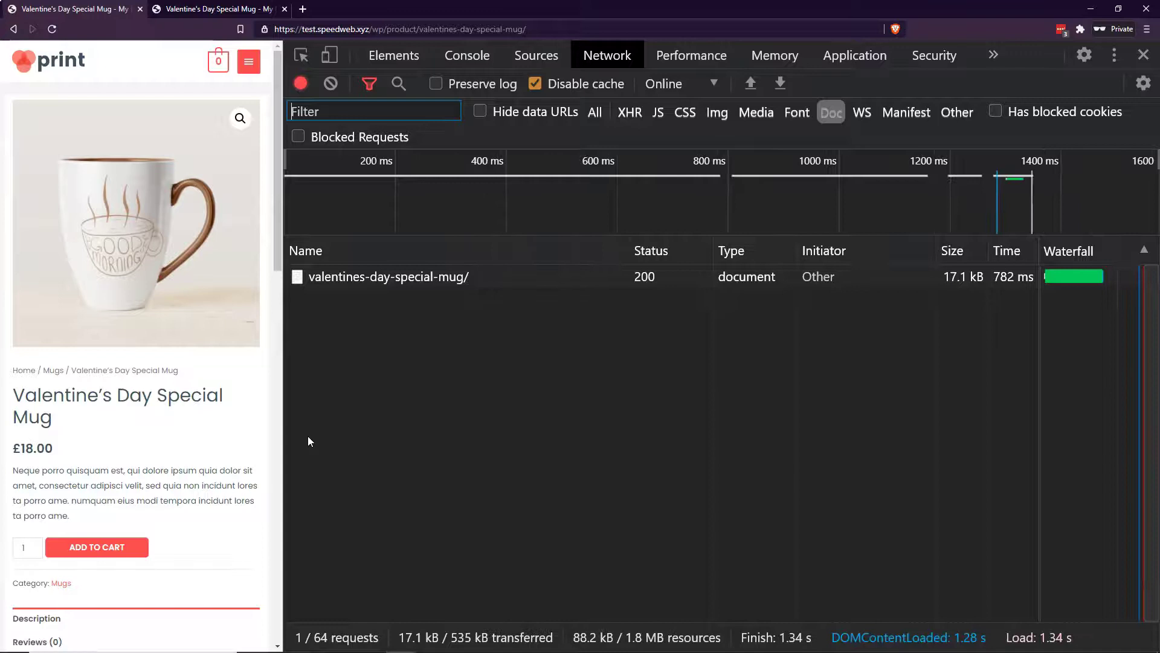
key("F5")
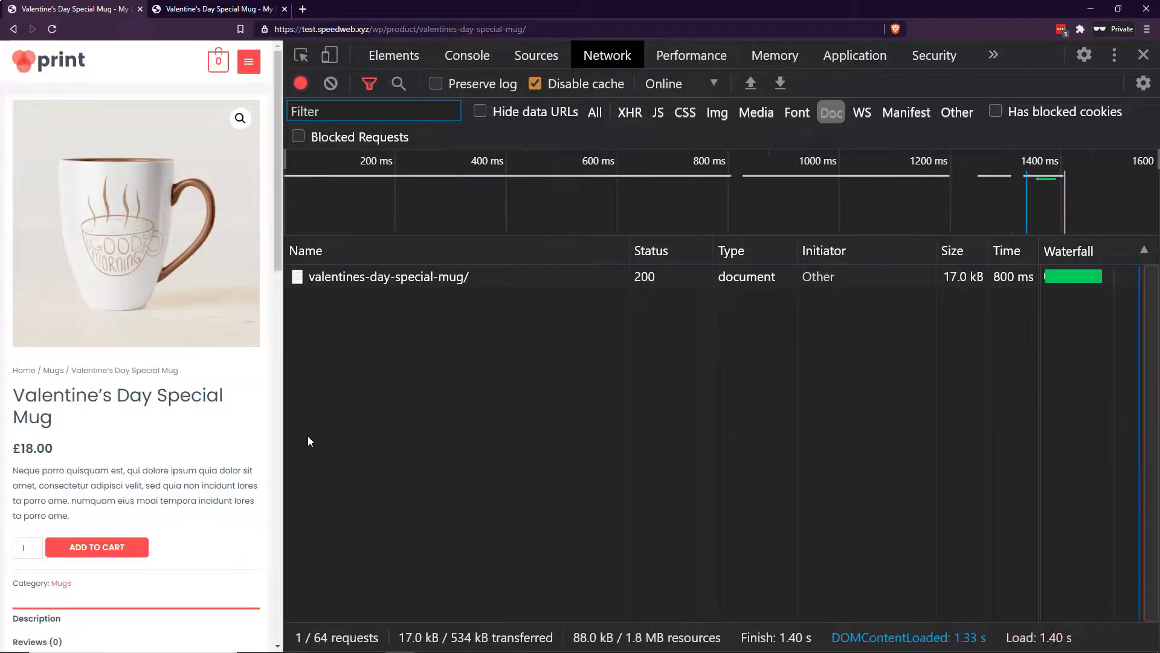
key("F5")
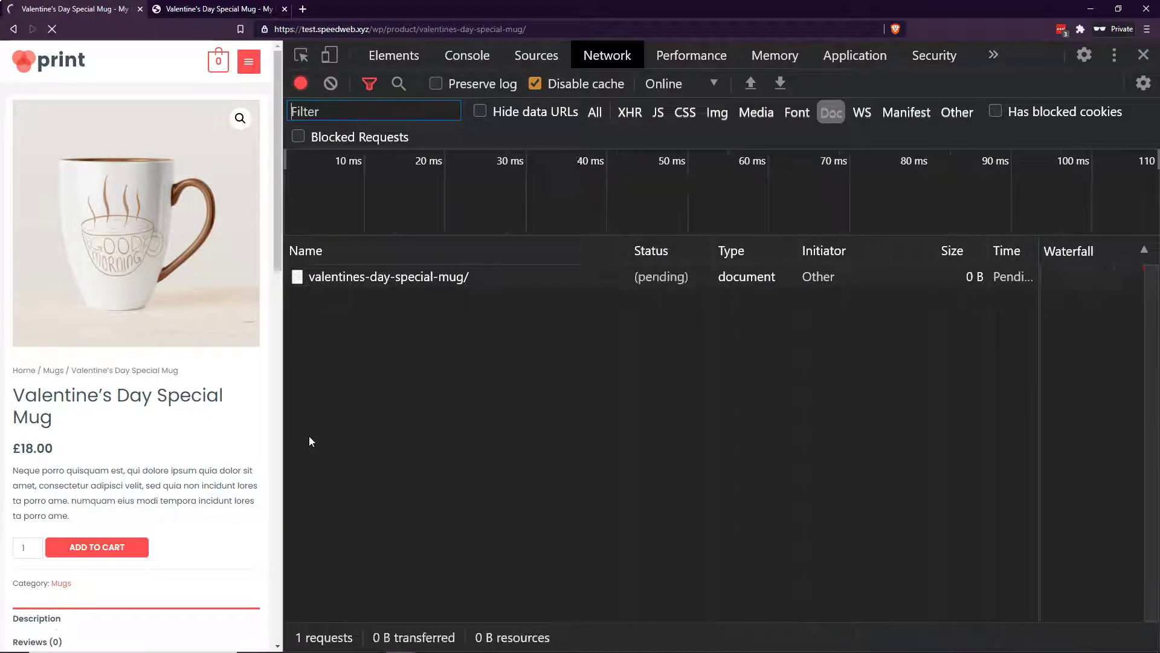
key("F5")
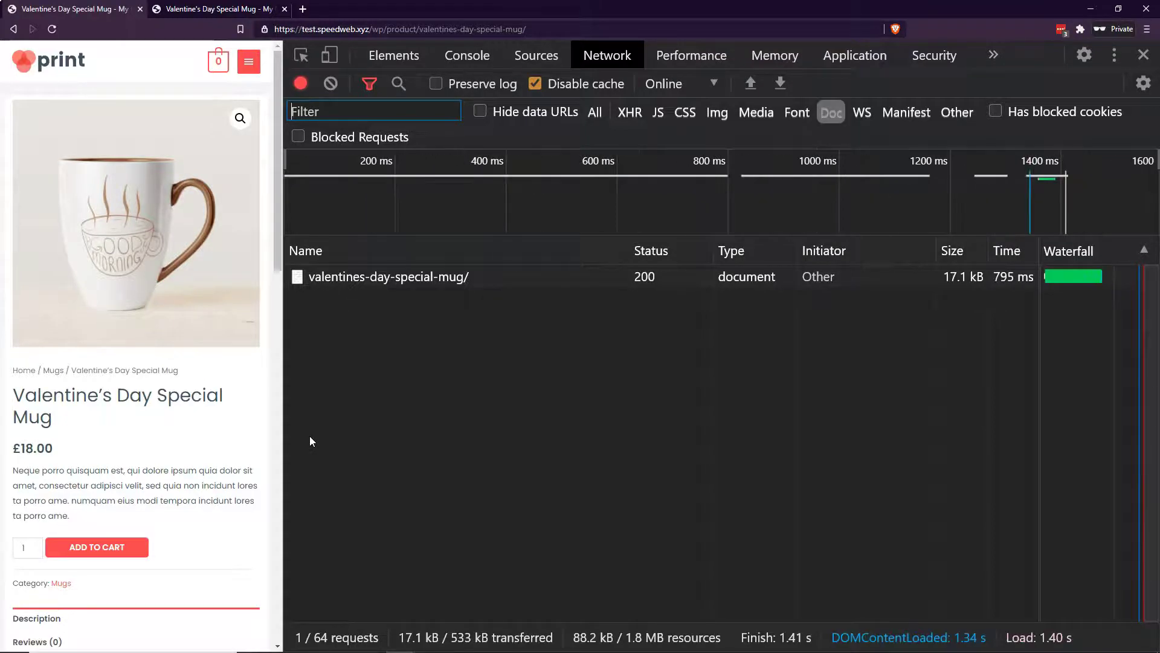
key("F5")
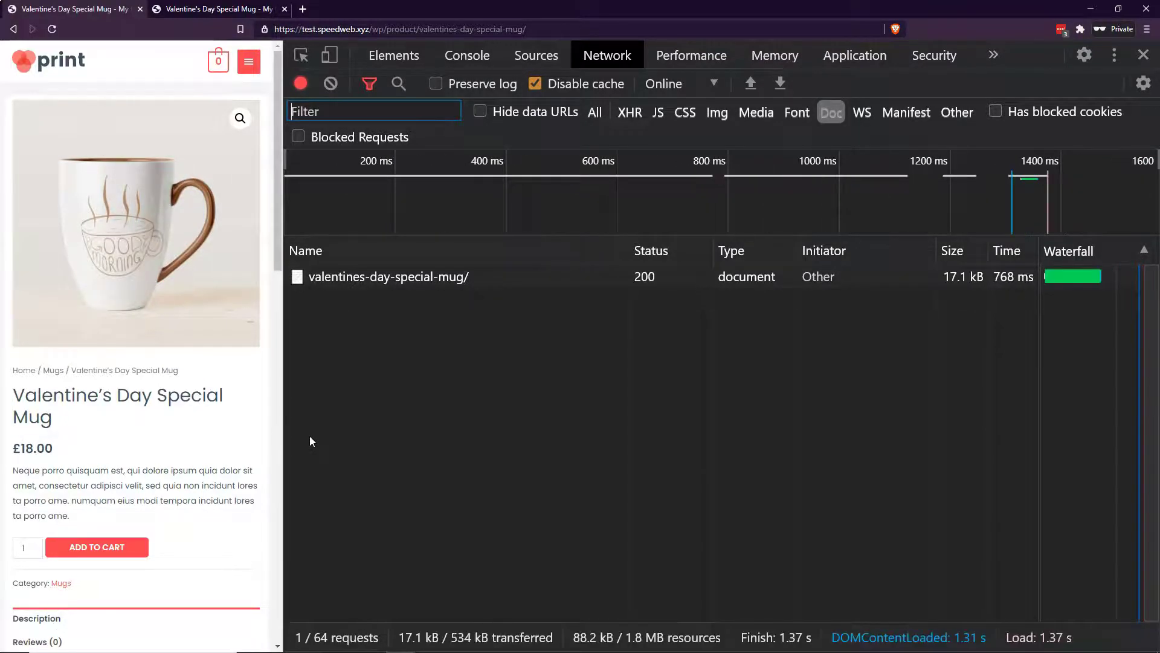
key("F5")
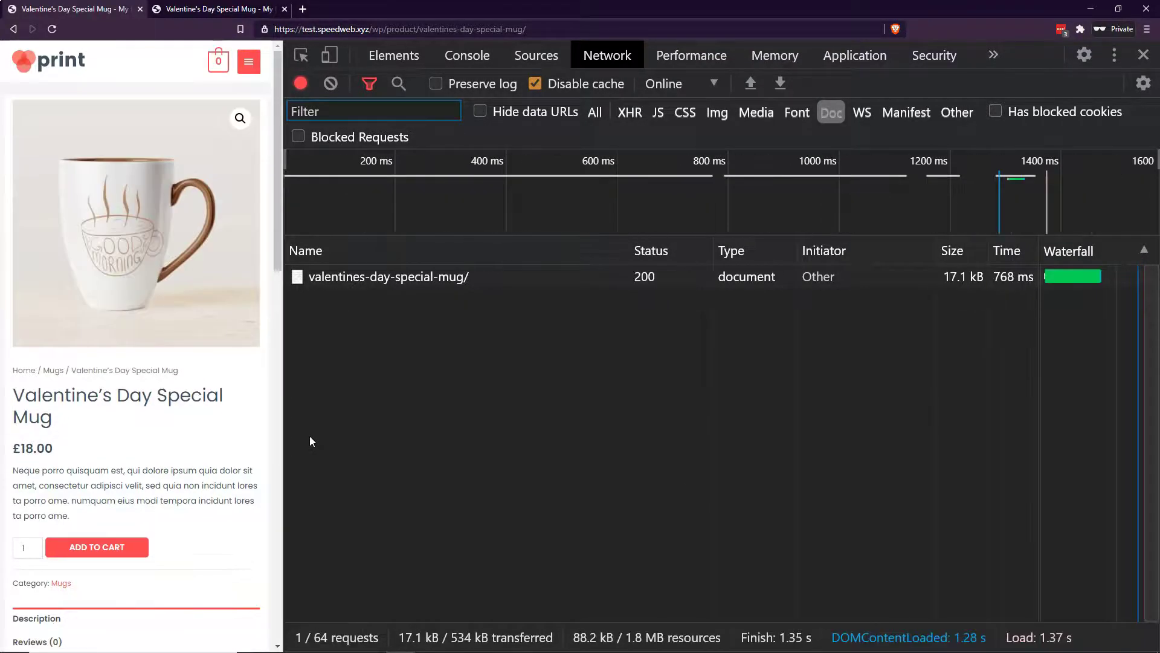